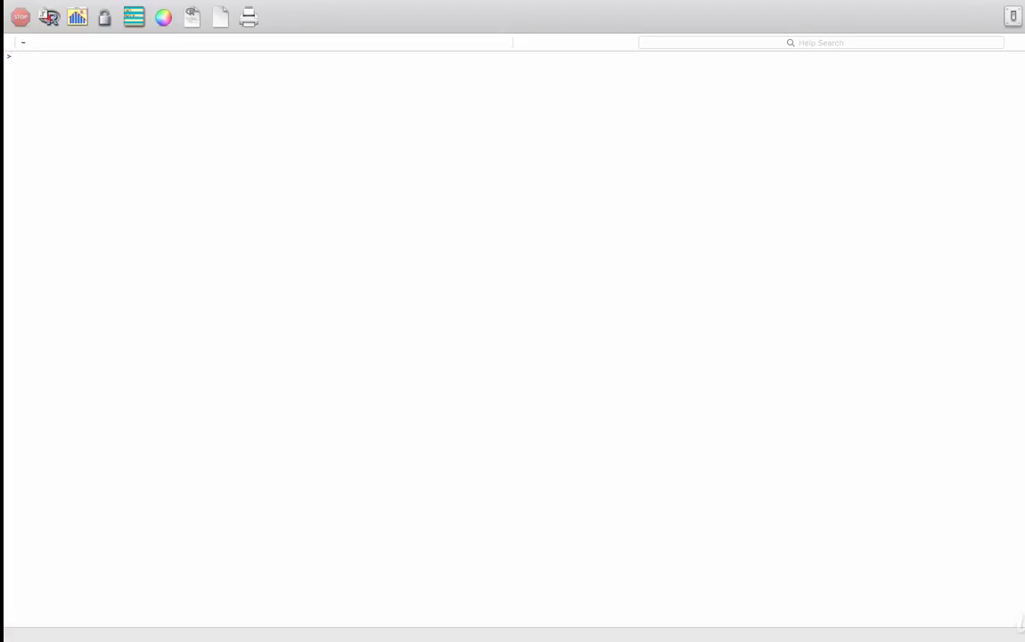
Step: Plot a bar chart of diamond counts by cut with ggplot and geom_bar, then close the plot window
text(ggplot(data = diamonds) + geom_bar(mapping = aes(x = cut)))
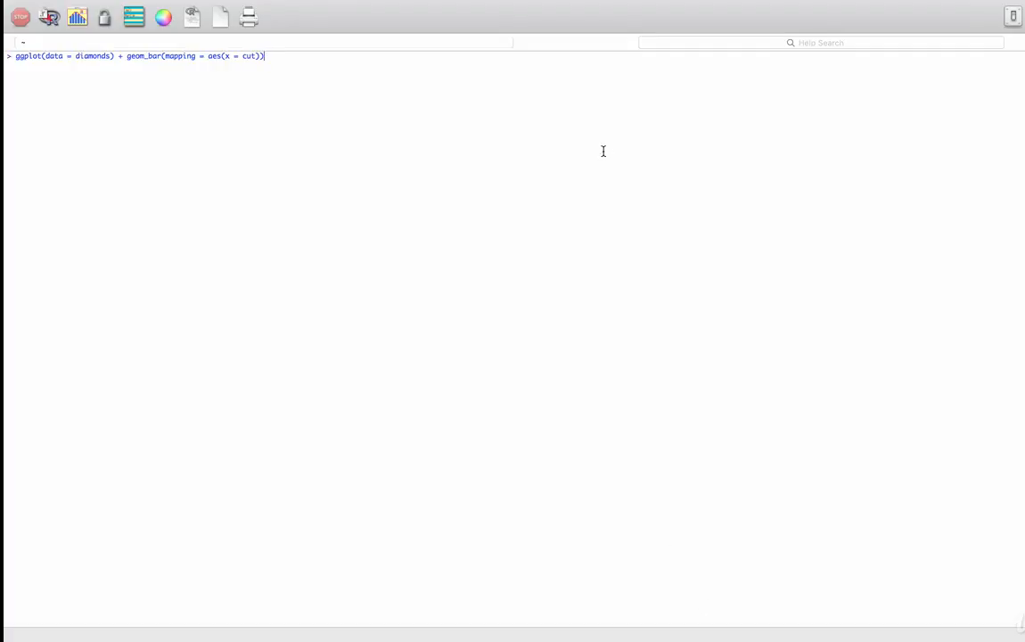
key(Return)
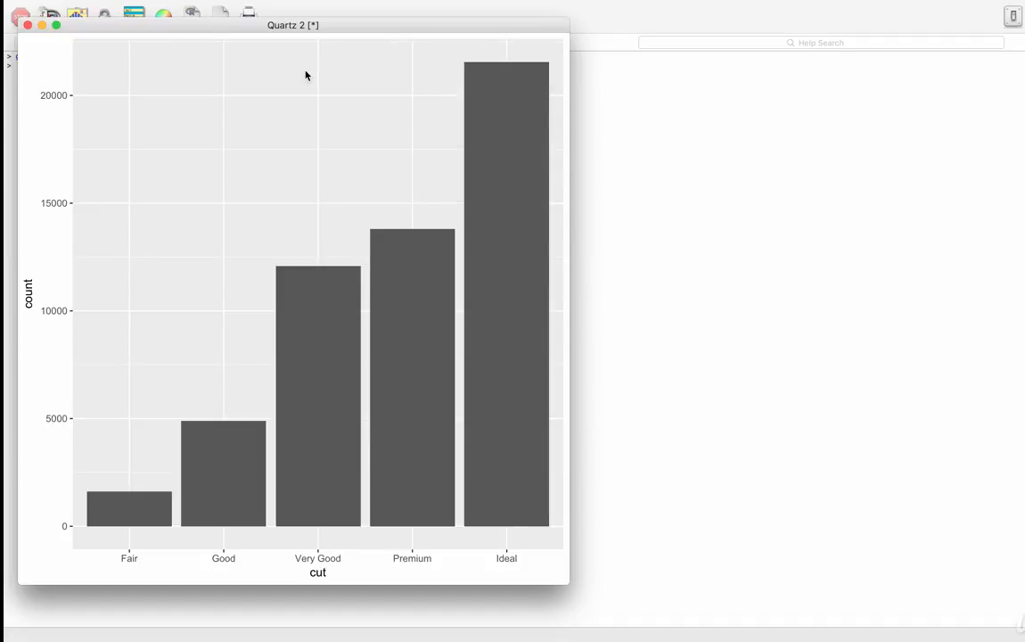
click(29, 26)
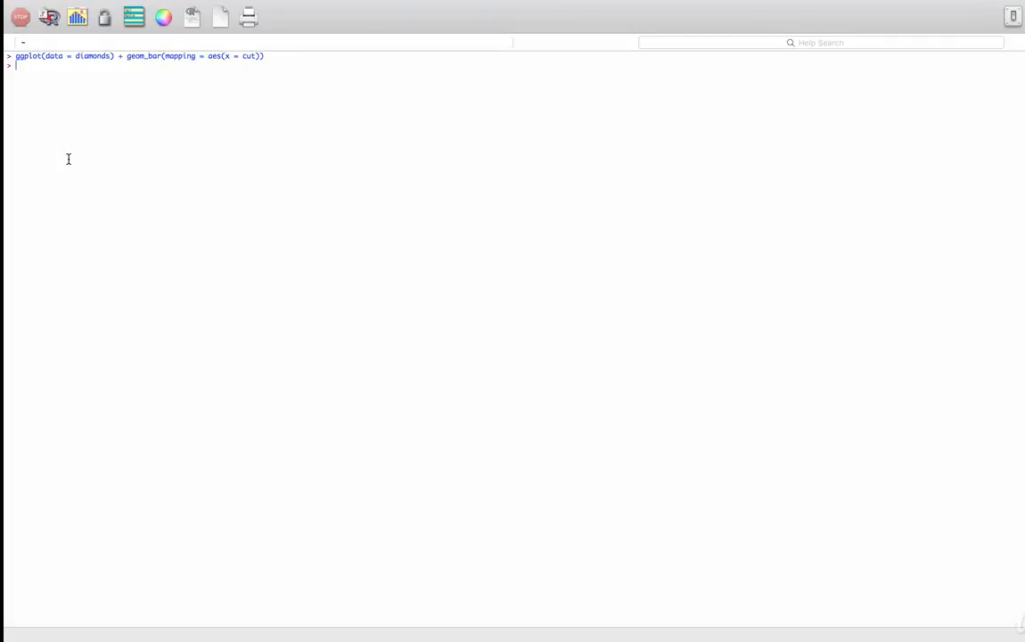
Step: Run diamonds %>% count(cut) to list counts per cut, from Fair 1610 to Ideal 21551
text(diamonds %>% count(cut))
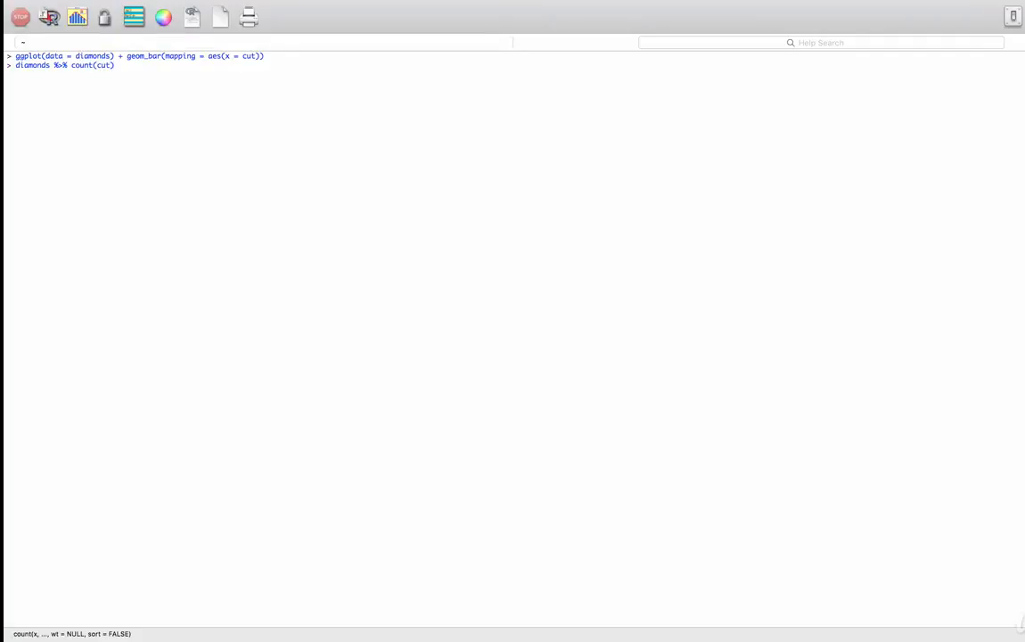
key(Return)
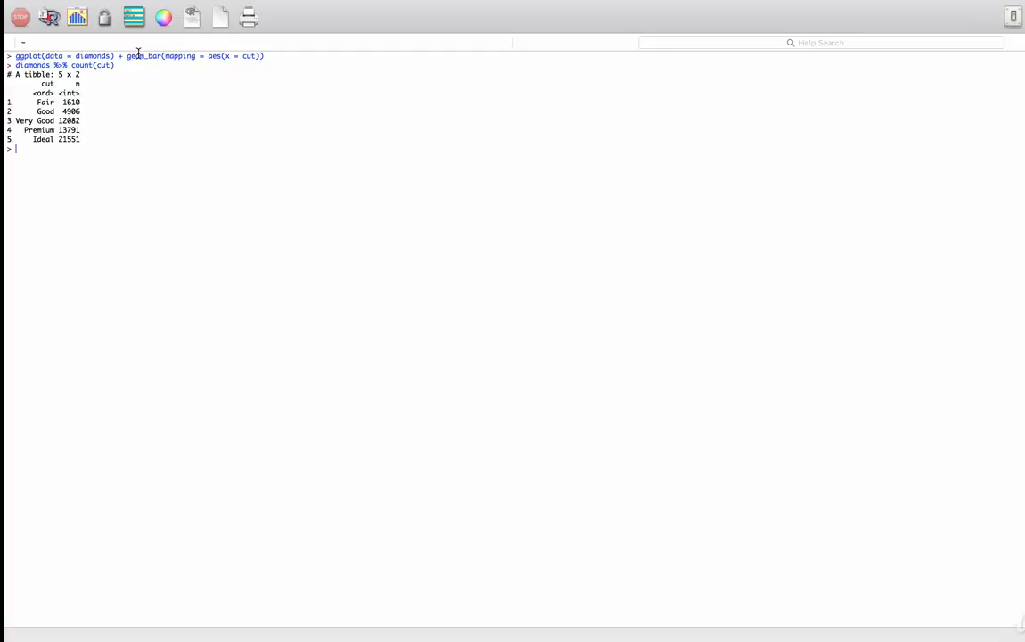
key(Up)
key(Up)
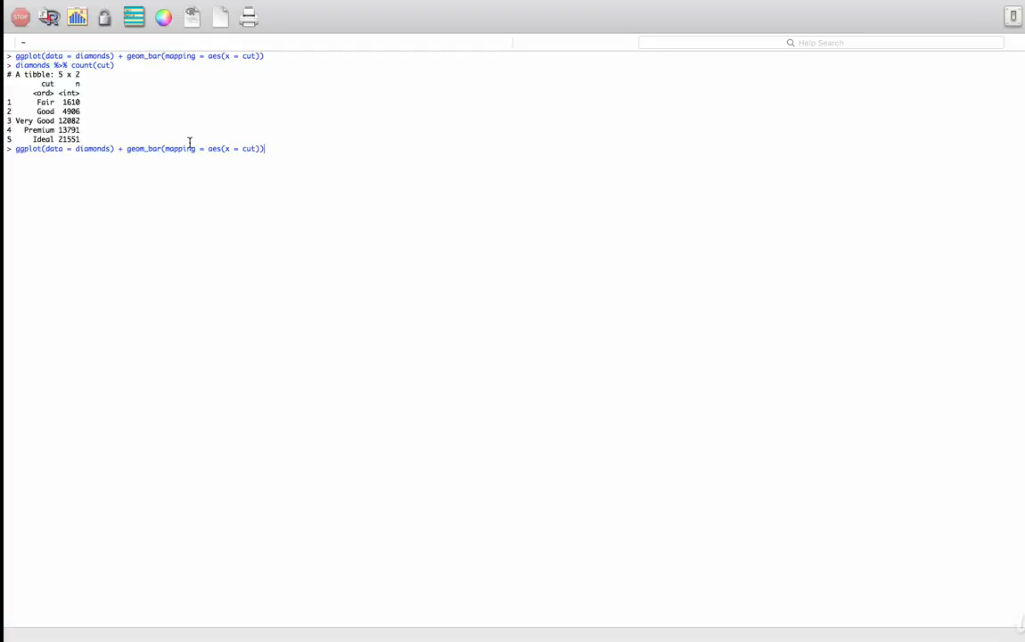
Step: Edit the bar chart command into a carat histogram with binwidth 0.5, run it, and close the empty plot
click(258, 147)
key(BackSpace)
key(BackSpace)
text(arat), )
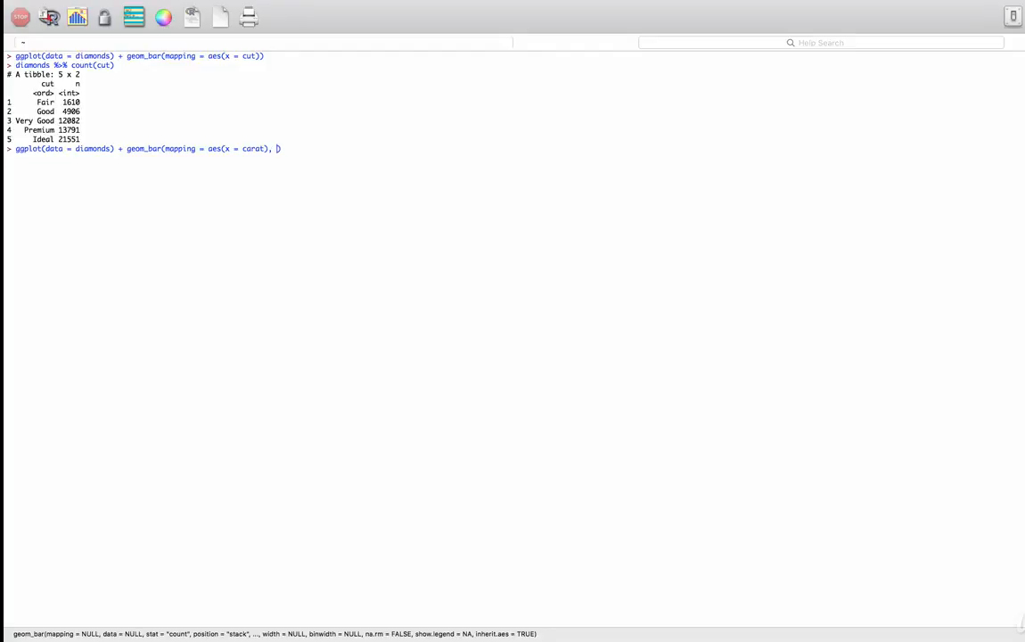
text(binwidtch=0.5)
click(162, 148)
key(BackSpace)
key(BackSpace)
key(BackSpace)
text(histo)
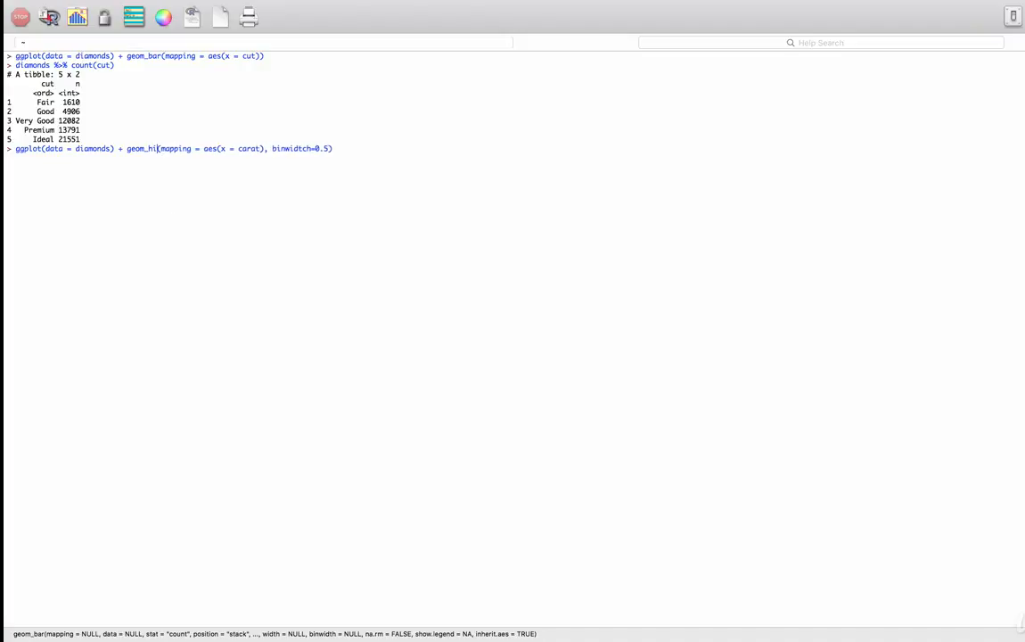
text(gram)
key(Return)
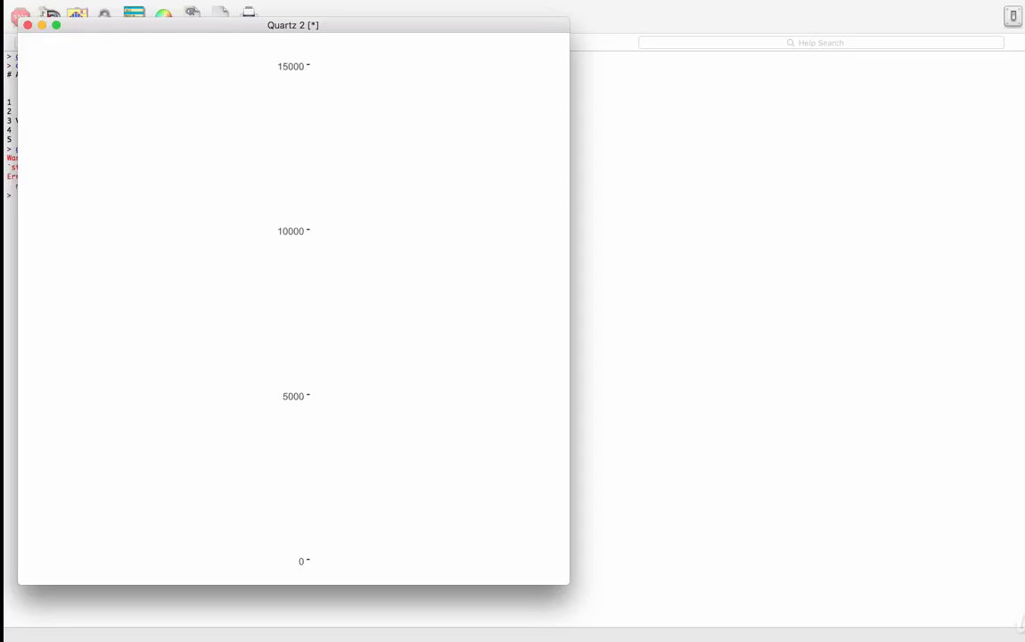
click(27, 25)
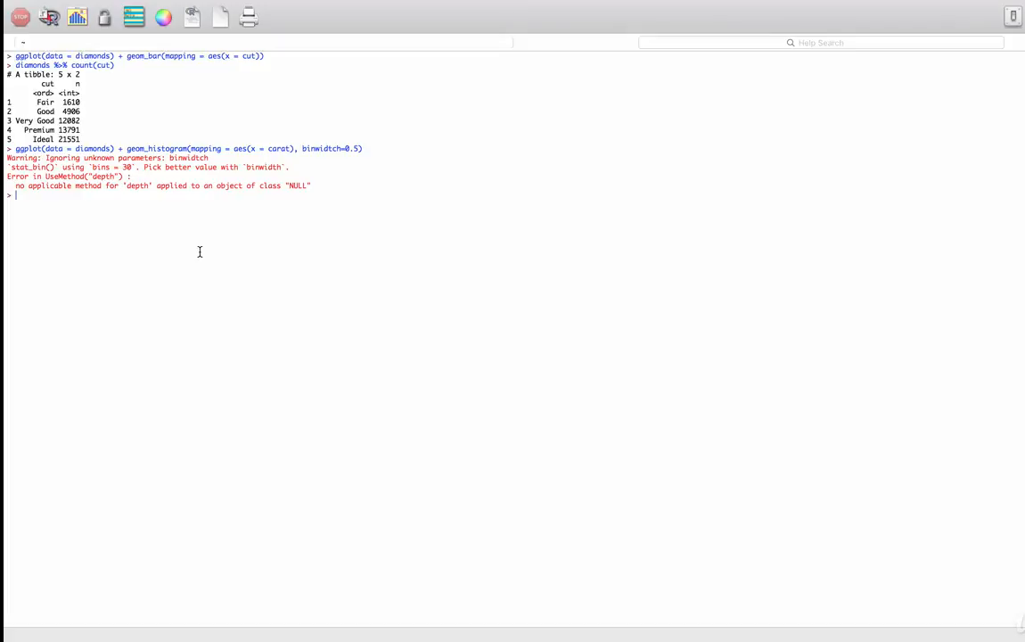
Step: Fix the binwidtch typo to binwidth, rerun the carat histogram, then close its window
key(Up)
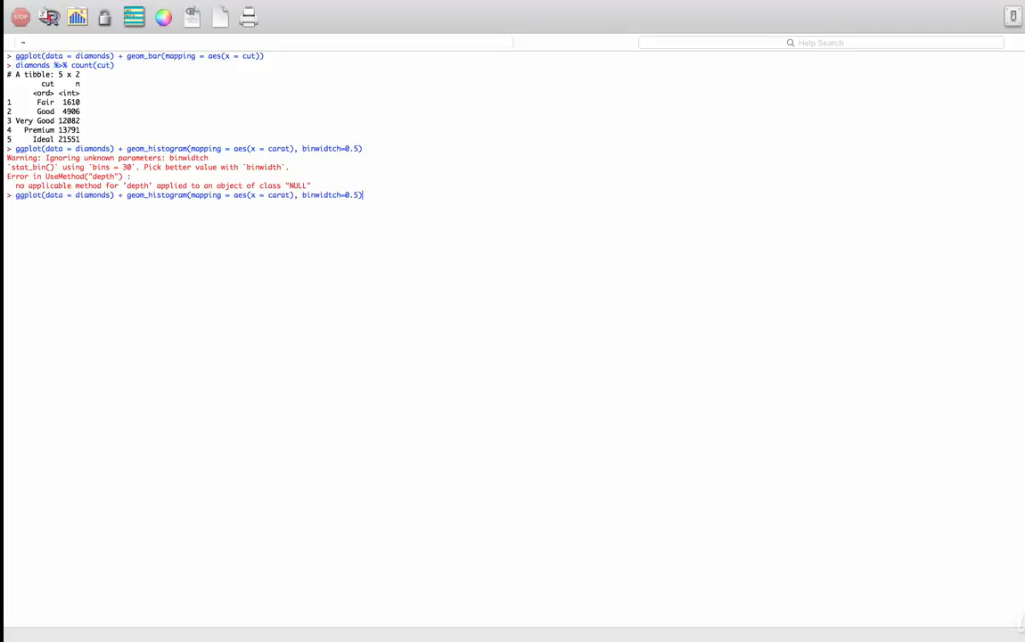
click(336, 195)
key(BackSpace)
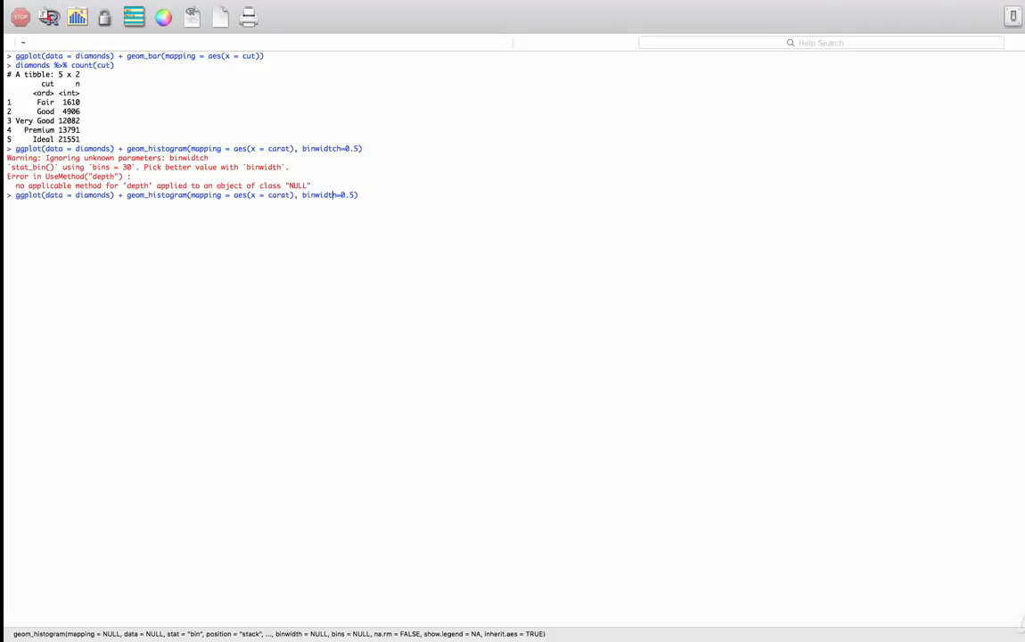
click(429, 211)
key(Return)
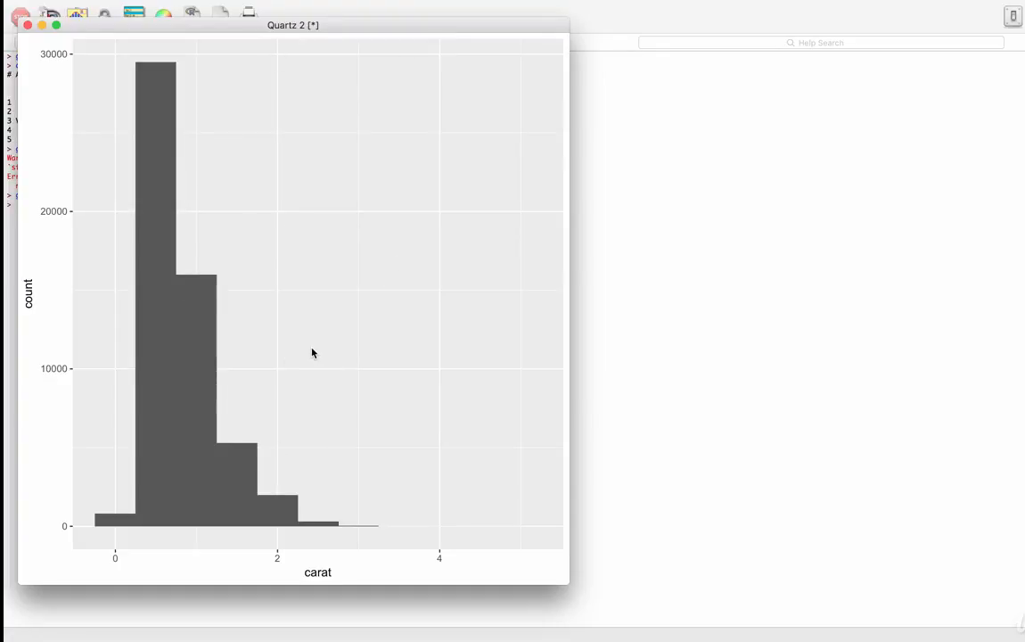
click(28, 25)
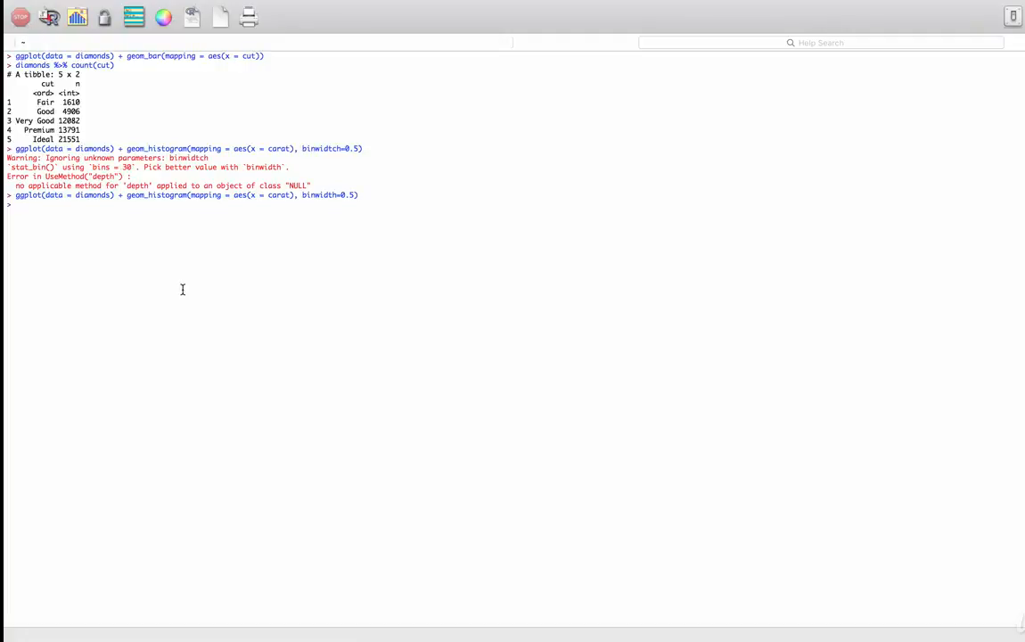
Step: Count diamonds in 0.5-carat bins with count(cut_width(carat, 0.5)) and copy the histogram command
text(diamons)
text(s)
text( %>% cou)
text(nt)
text((cut)
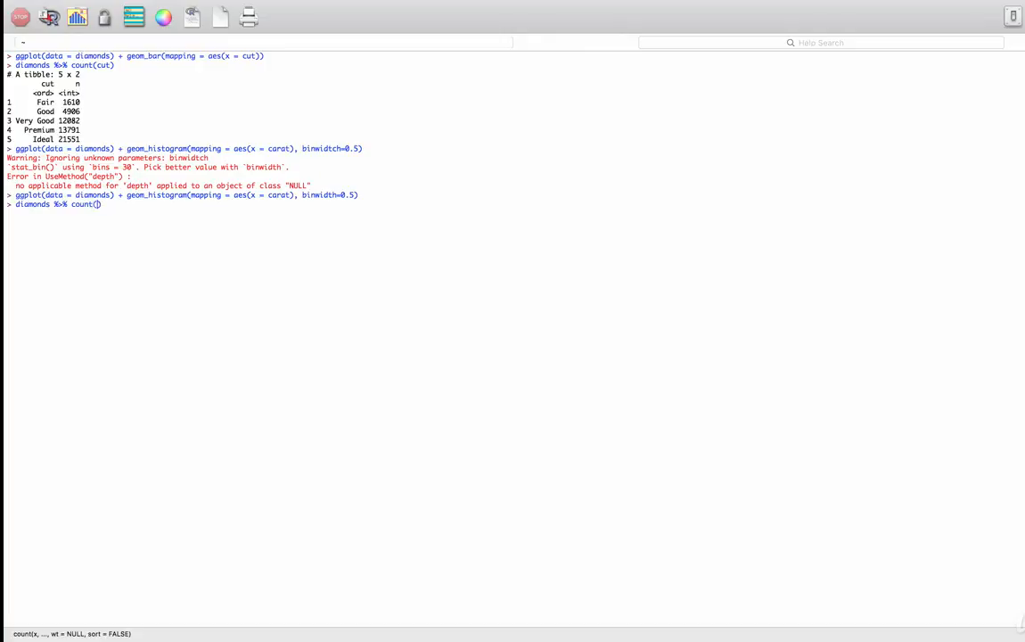
text(_width(carat, 0.5)
key(Return)
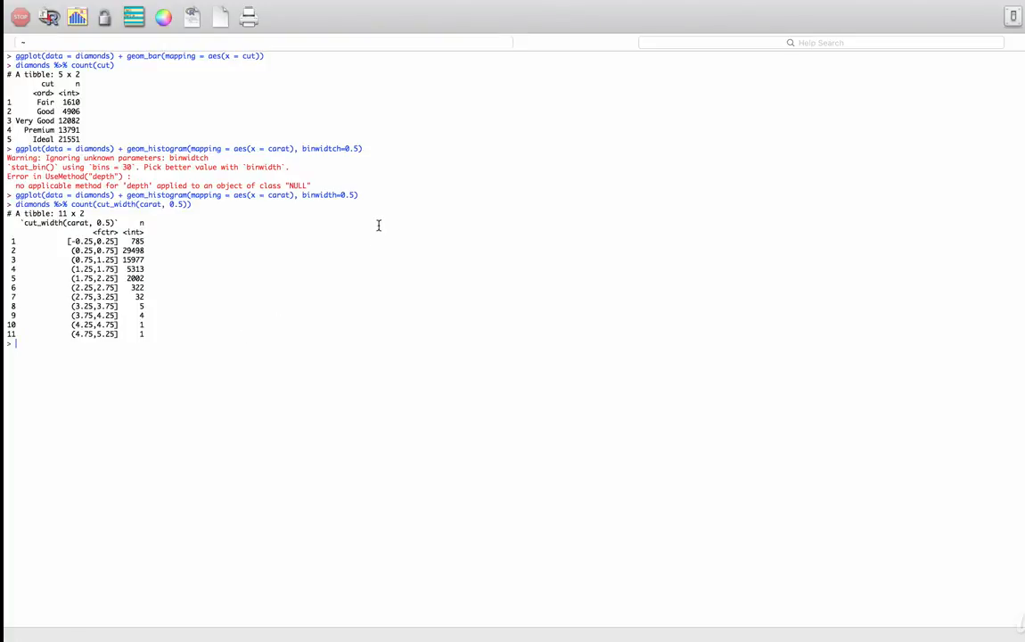
drag(359, 194, 16, 195)
key(super+c)
click(83, 416)
Step: Run the pasted carat histogram command, close the broken plot, and rerun it successfully
key(super+v)
key(Return)
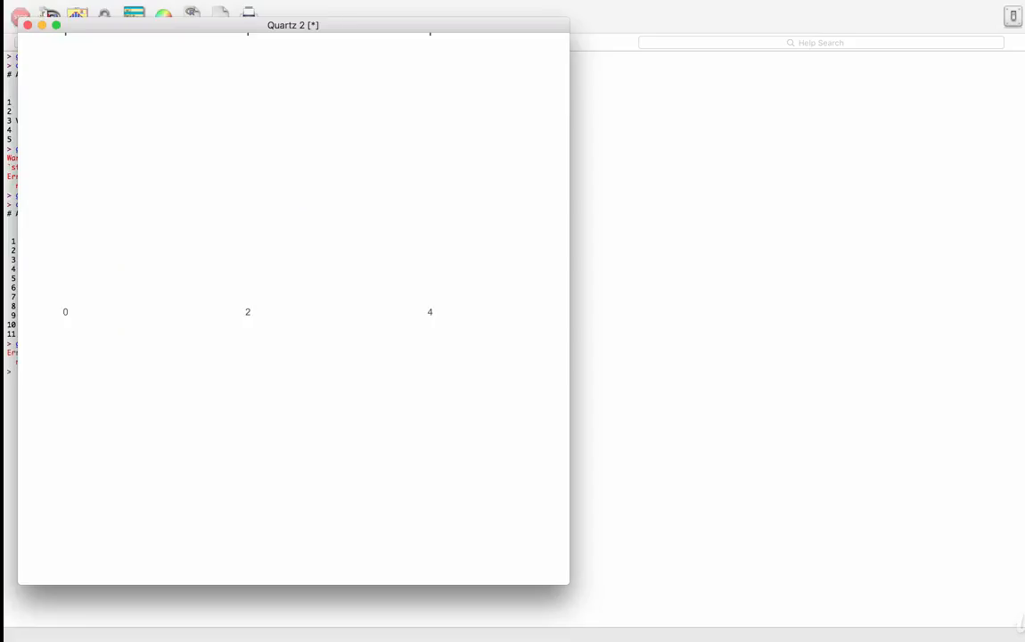
click(27, 26)
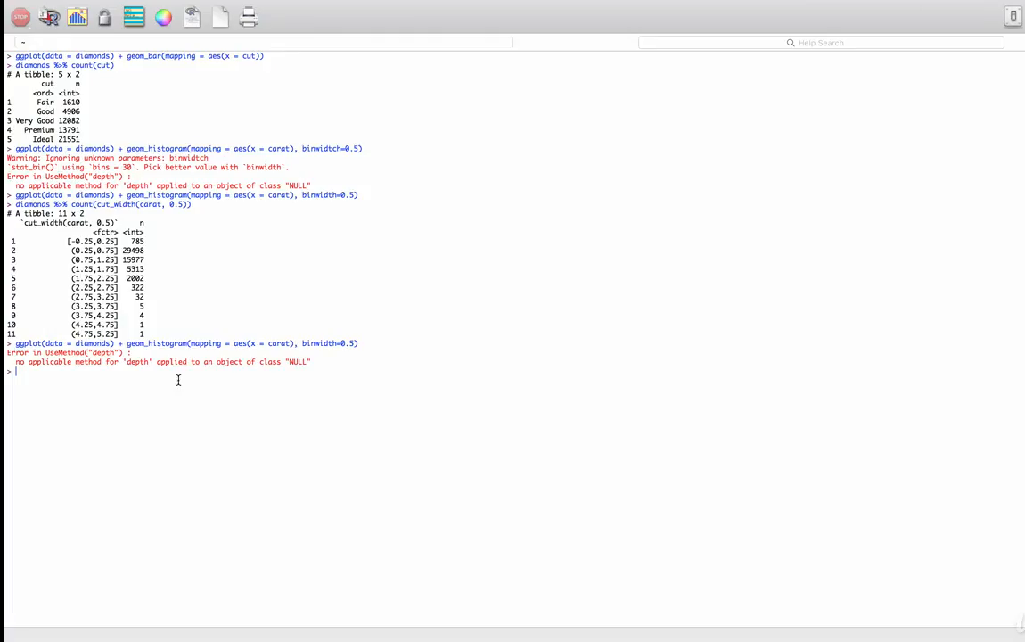
key(Up)
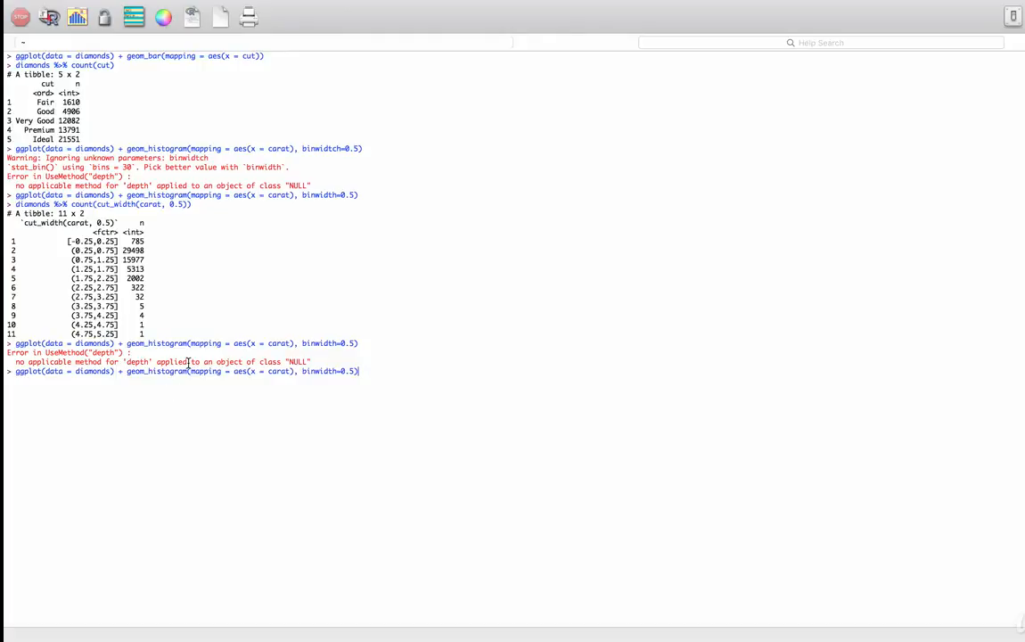
key(Return)
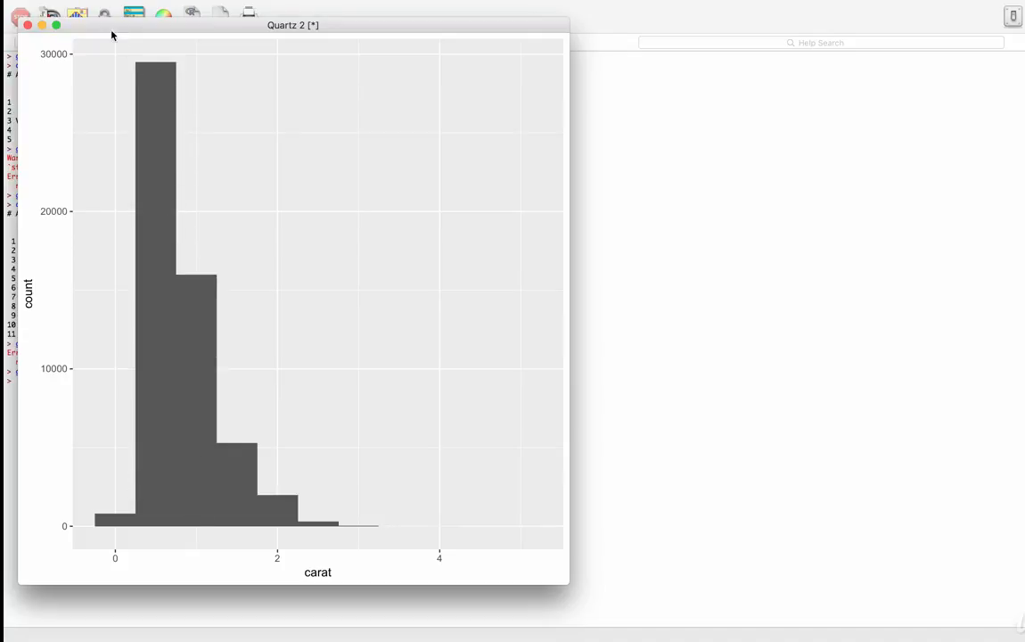
Step: Move the 0.5-bin carat histogram to the right beside the console, then close it
drag(106, 27, 447, 68)
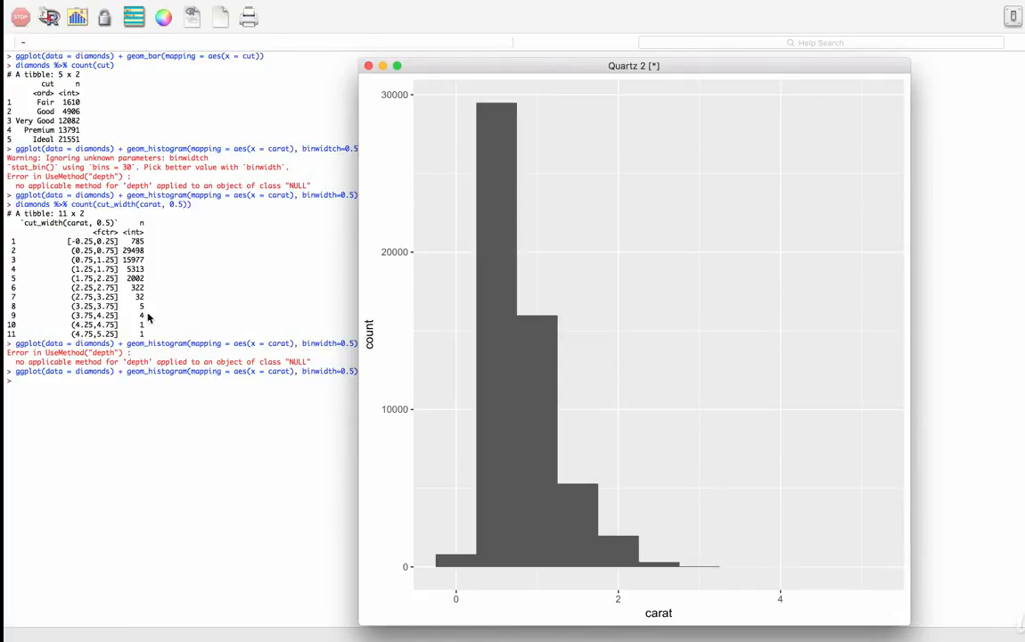
drag(451, 73, 509, 71)
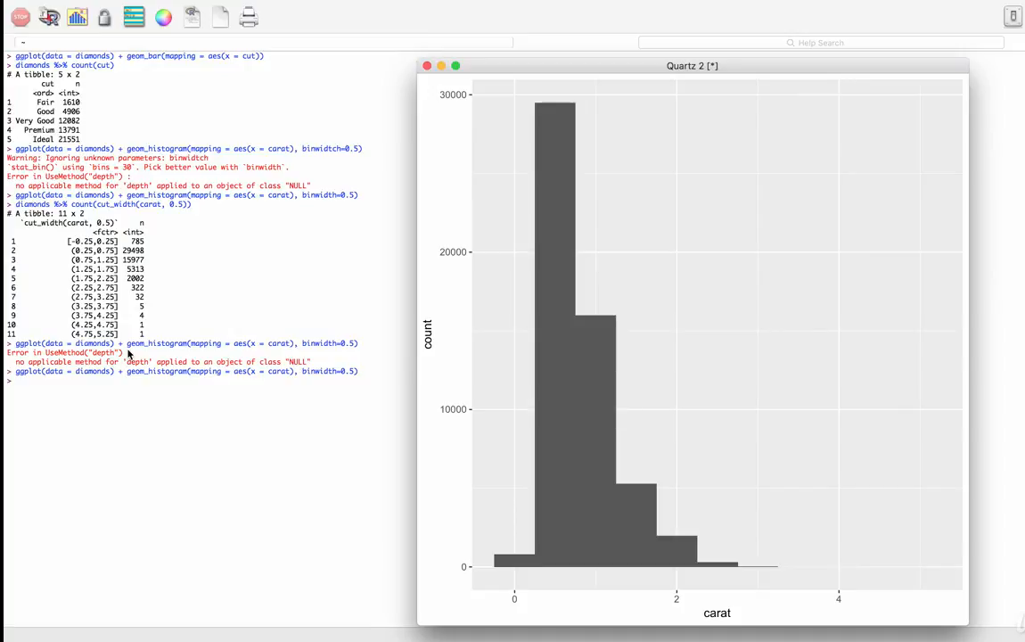
click(427, 66)
Step: Create smaller <- diamonds %>% filter(carat < 3) to keep diamonds under 3 carats
click(426, 65)
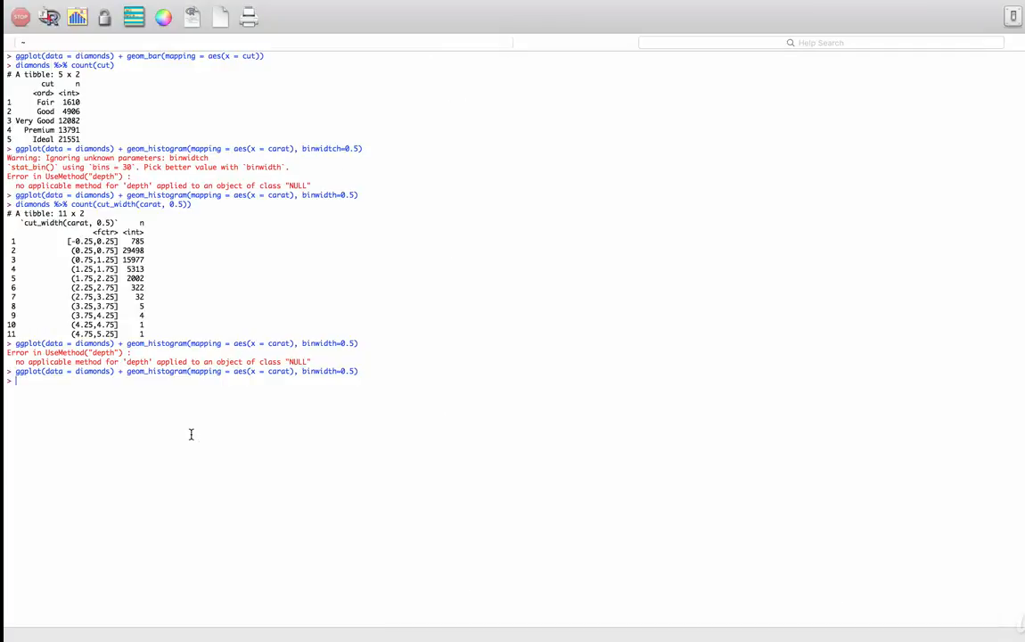
text(smaller <- diamonds %>% filte)
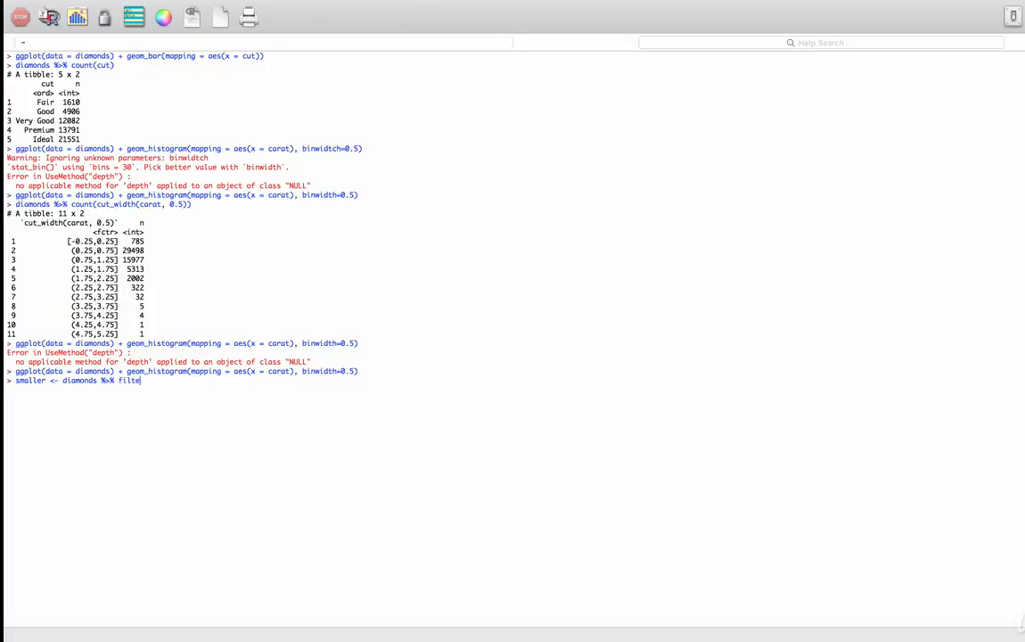
text(r(carat < 3)
key(Return)
Step: Plot the carat histogram of smaller with 0.1-wide bins, view it, then close it
key(Up)
key(Up)
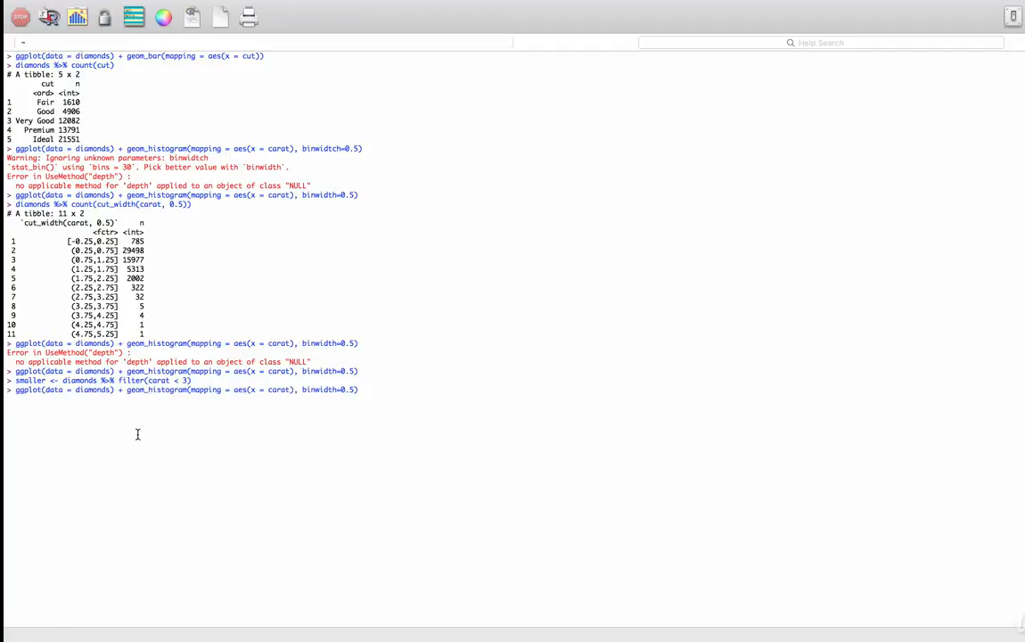
double_click(94, 390)
text(smaller)
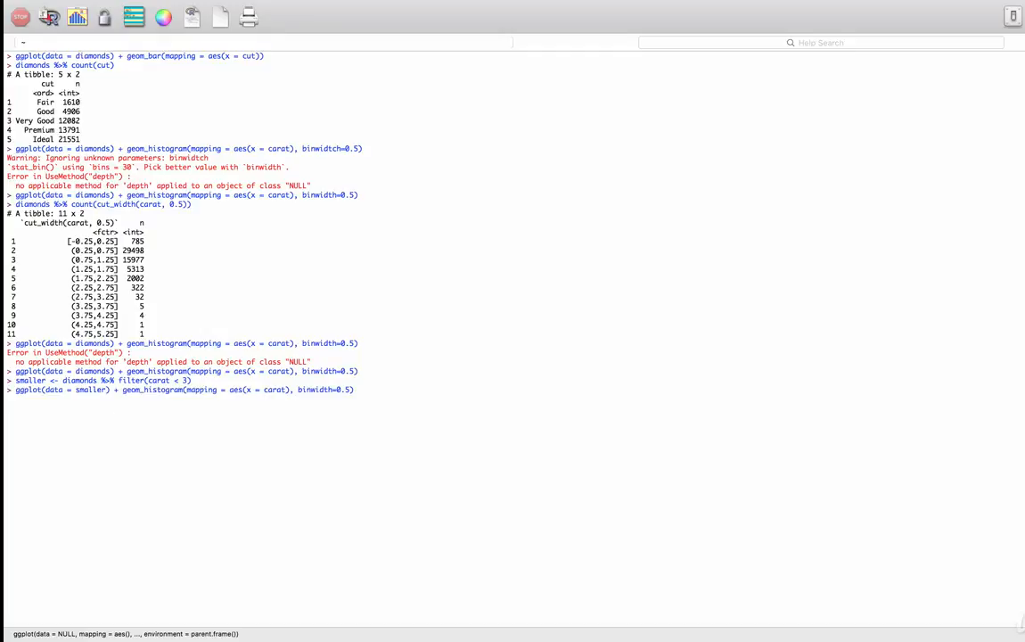
click(350, 392)
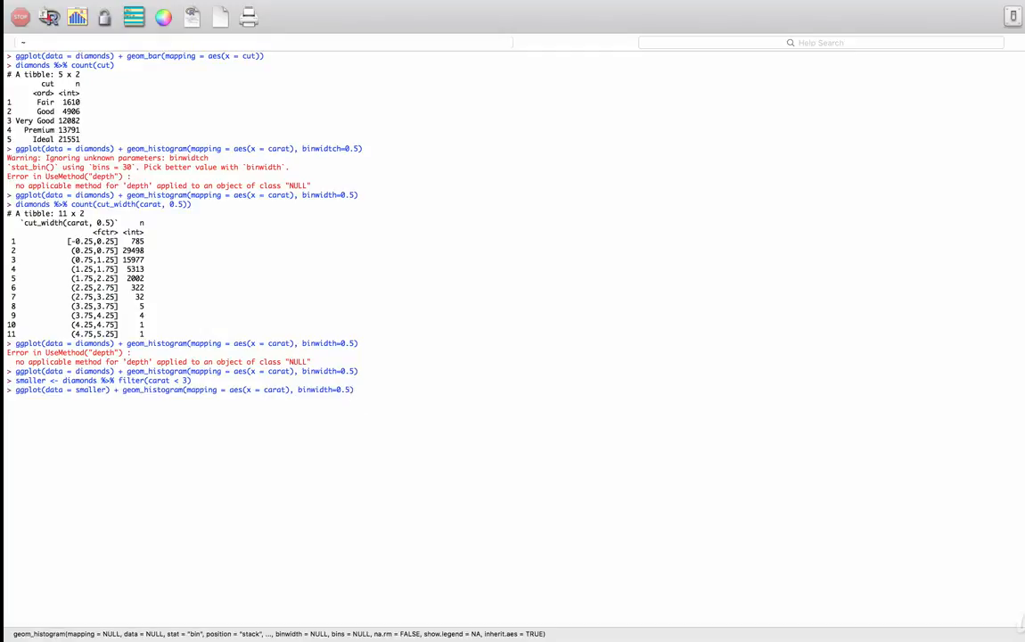
key(Return)
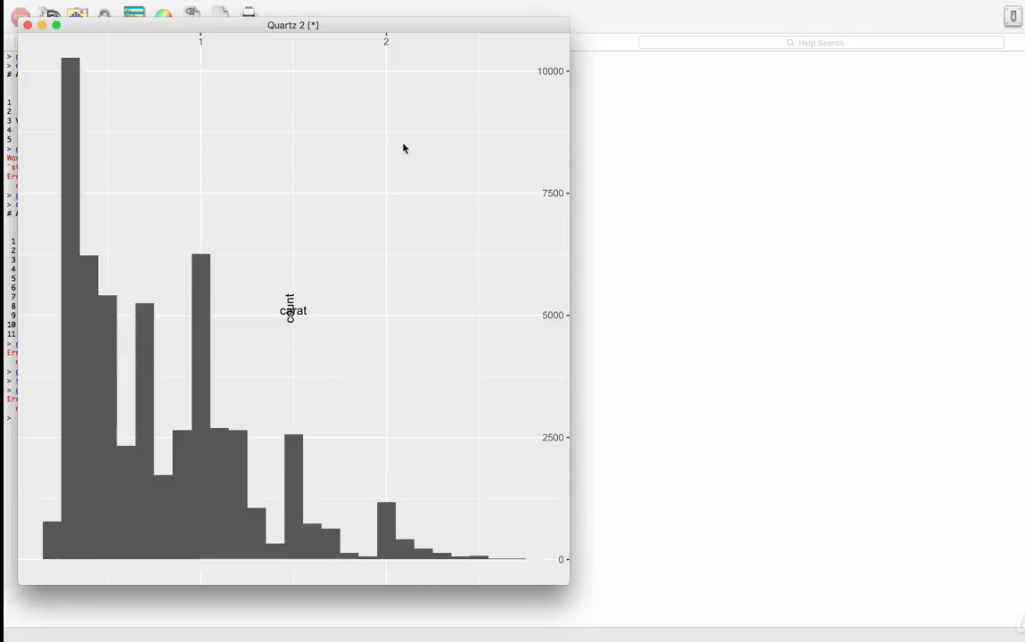
drag(171, 28, 369, 68)
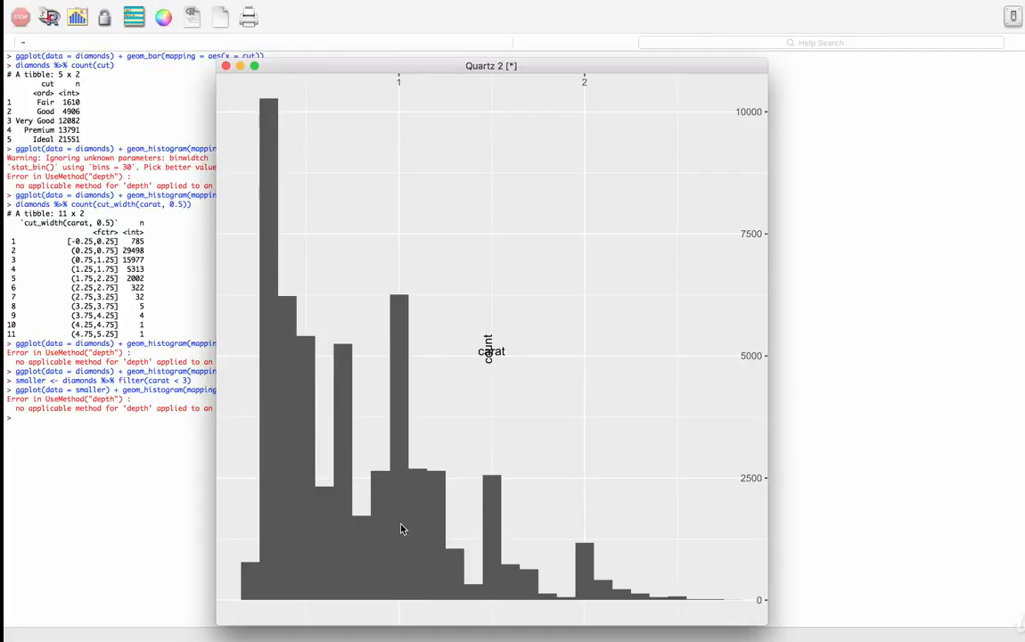
click(225, 66)
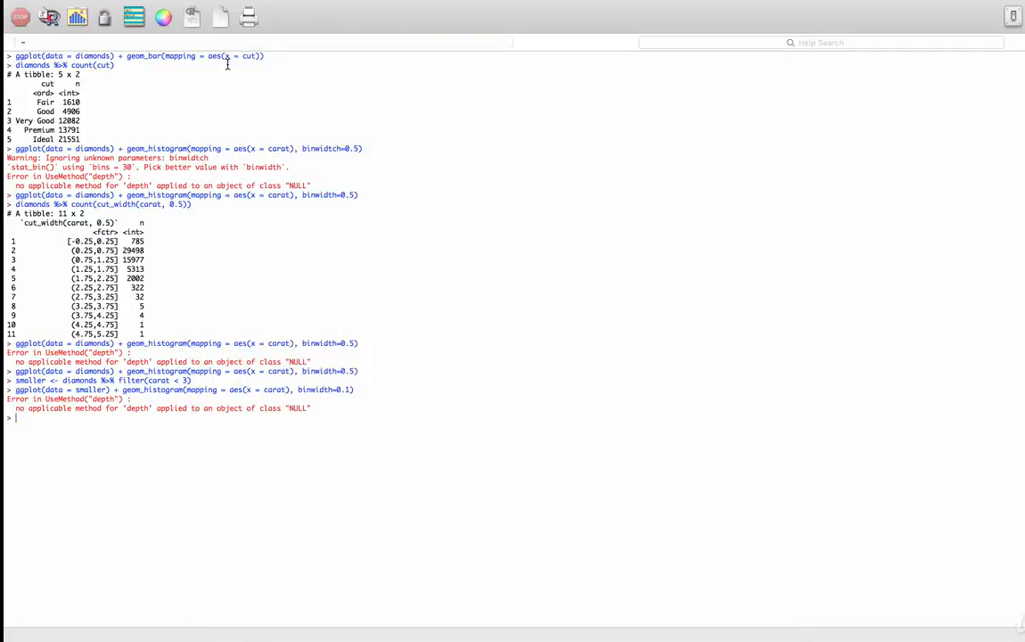